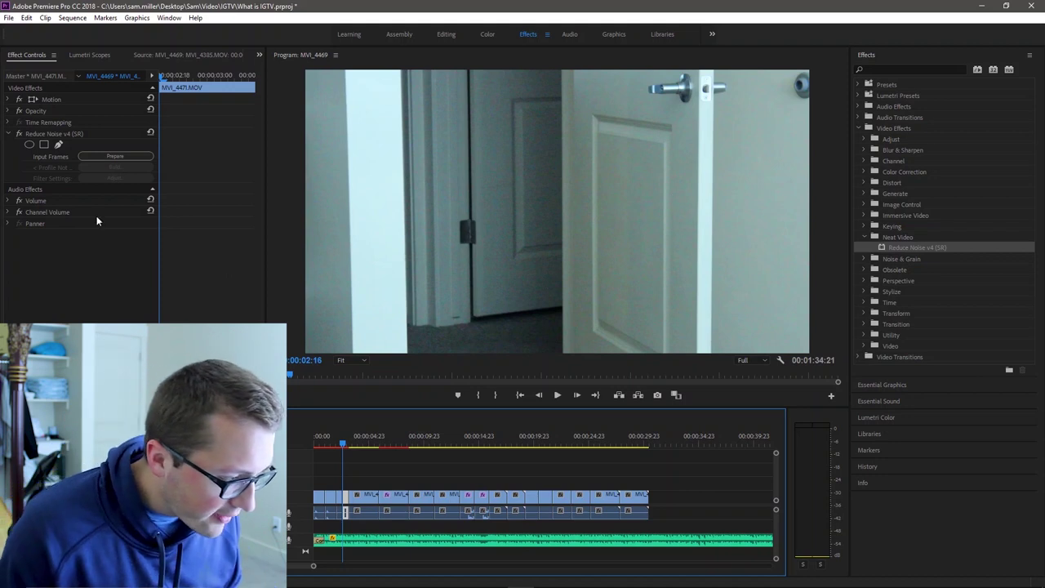
Step: Prepare the door clip's frames in Reduce Noise v4 and launch the Neat Video window
mouse_move(404, 415)
mouse_down()
mouse_move(419, 494)
mouse_move(419, 409)
mouse_up()
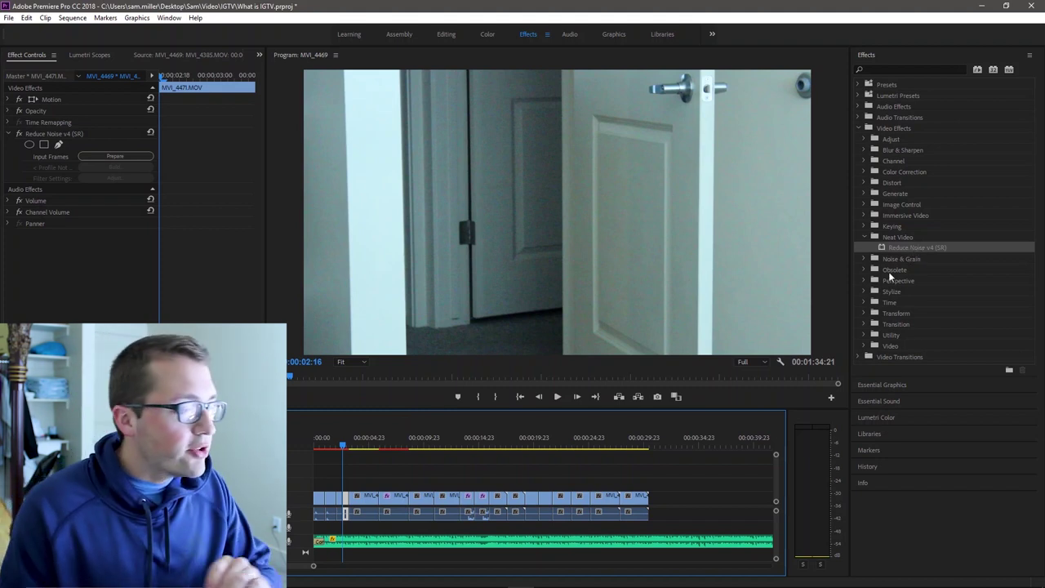
click(99, 156)
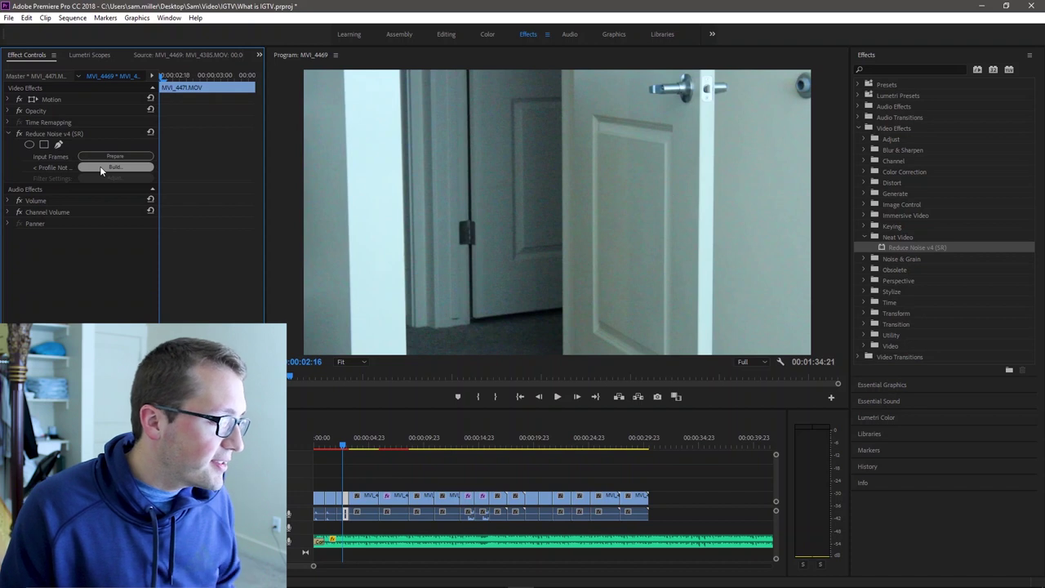
click(100, 168)
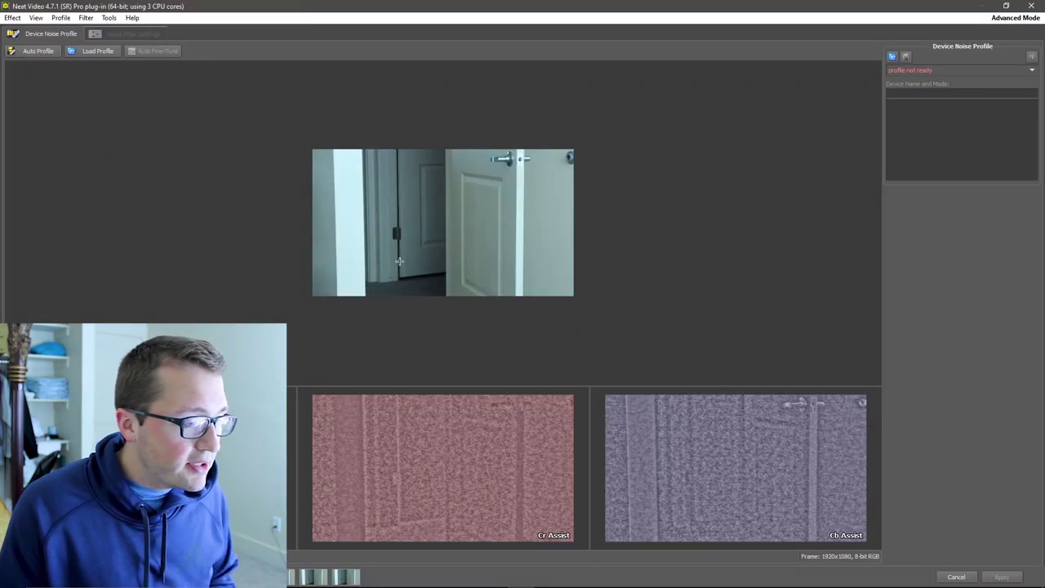
Step: Sample a plain door area and auto-profile the noise to level 5.2 with 84% quality
scroll(399, 262, up, 5)
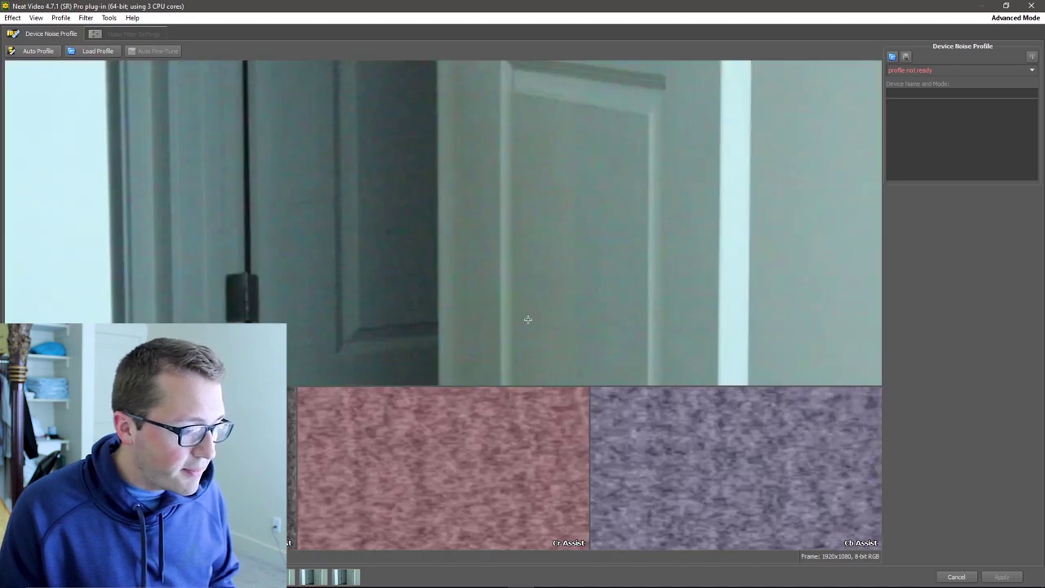
scroll(429, 133, up, 1)
scroll(695, 211, down, 4)
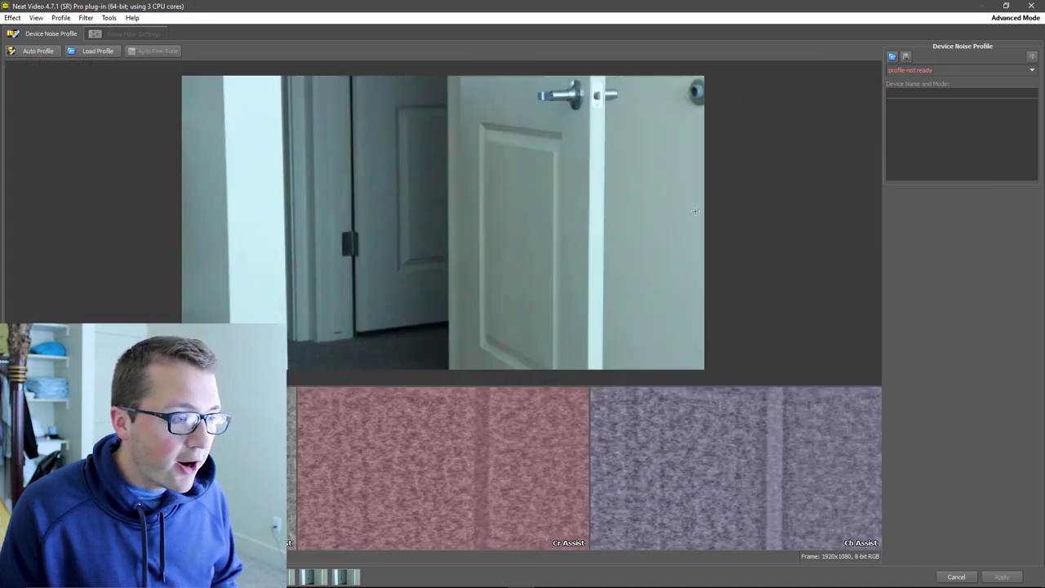
scroll(528, 237, up, 2)
scroll(528, 236, down, 2)
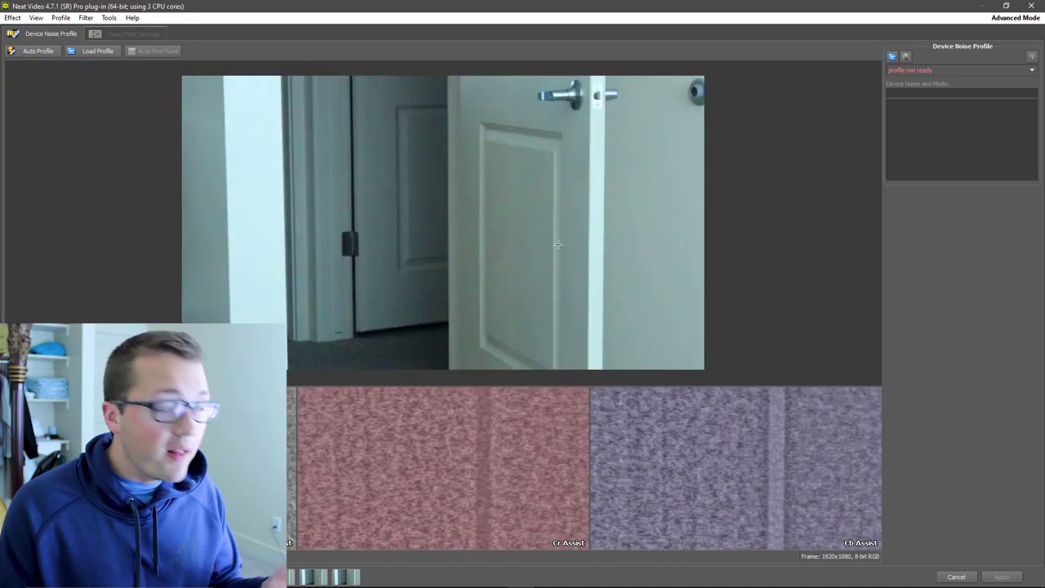
scroll(571, 261, up, 2)
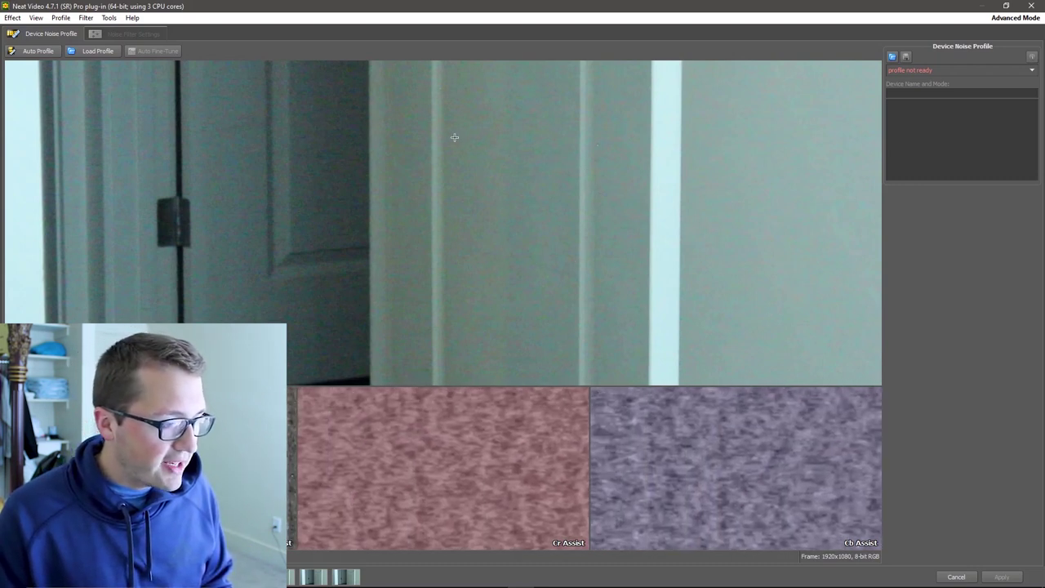
drag(448, 133, 562, 244)
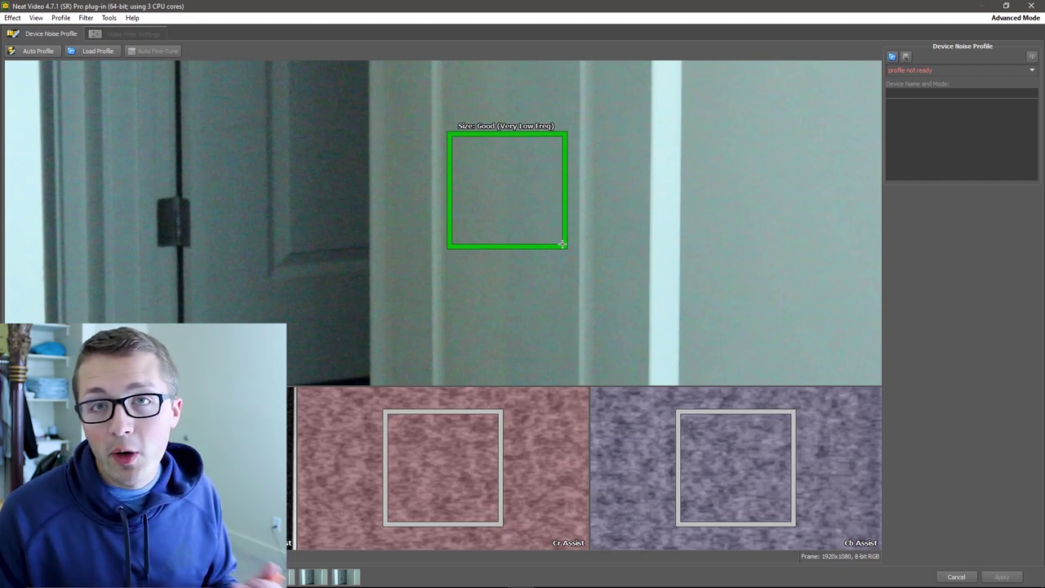
drag(562, 243, 560, 242)
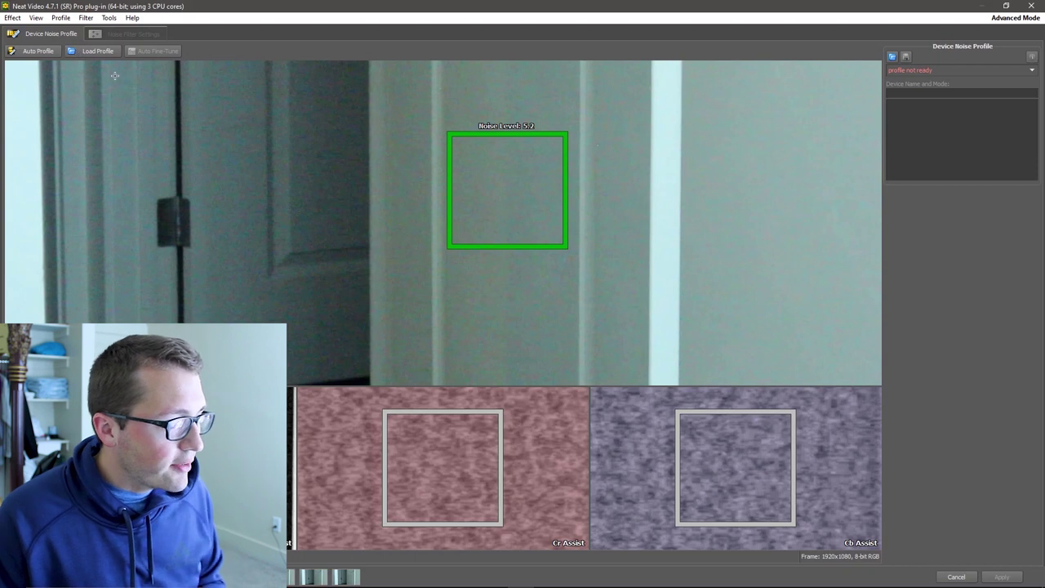
click(38, 51)
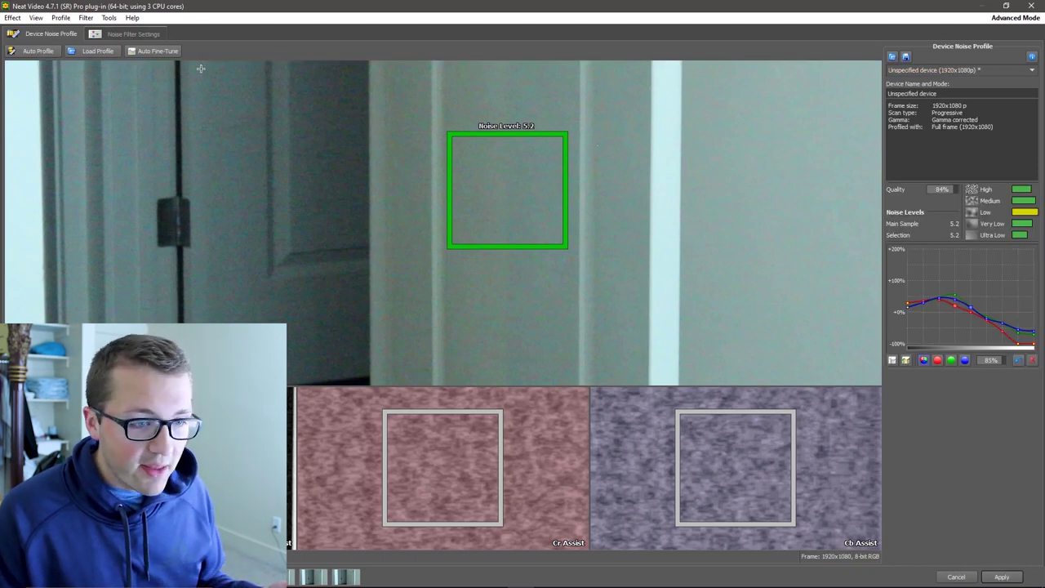
Step: Show Noise Filter Settings with the original unfiltered door footage zoomed in
click(125, 35)
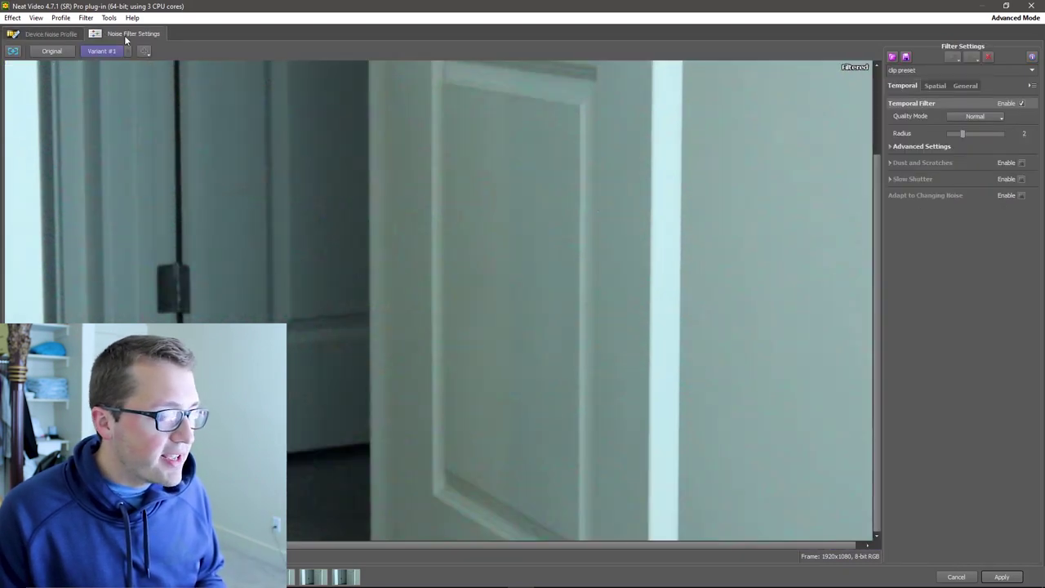
click(52, 51)
scroll(390, 317, up, 2)
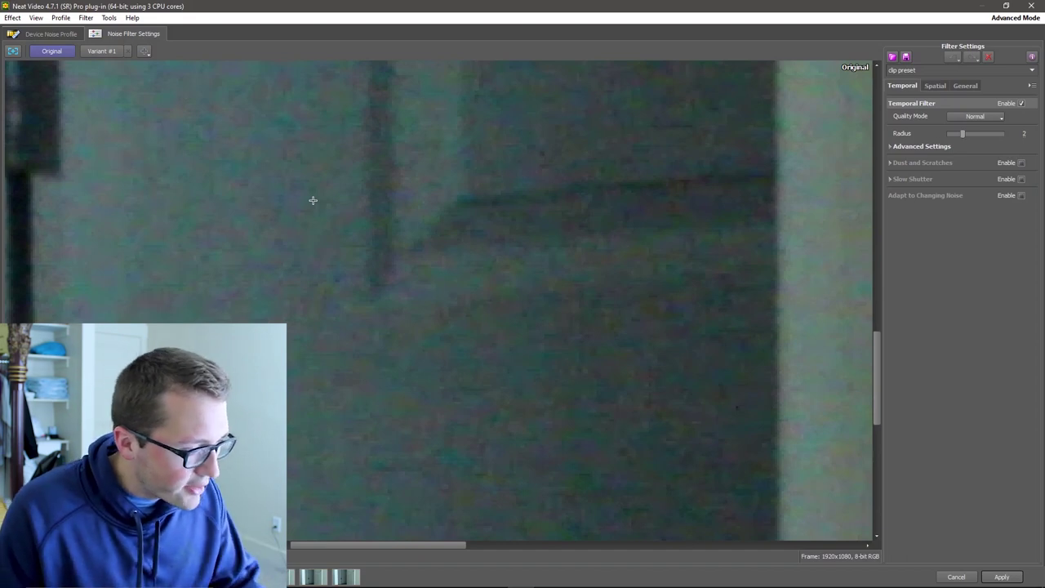
click(103, 51)
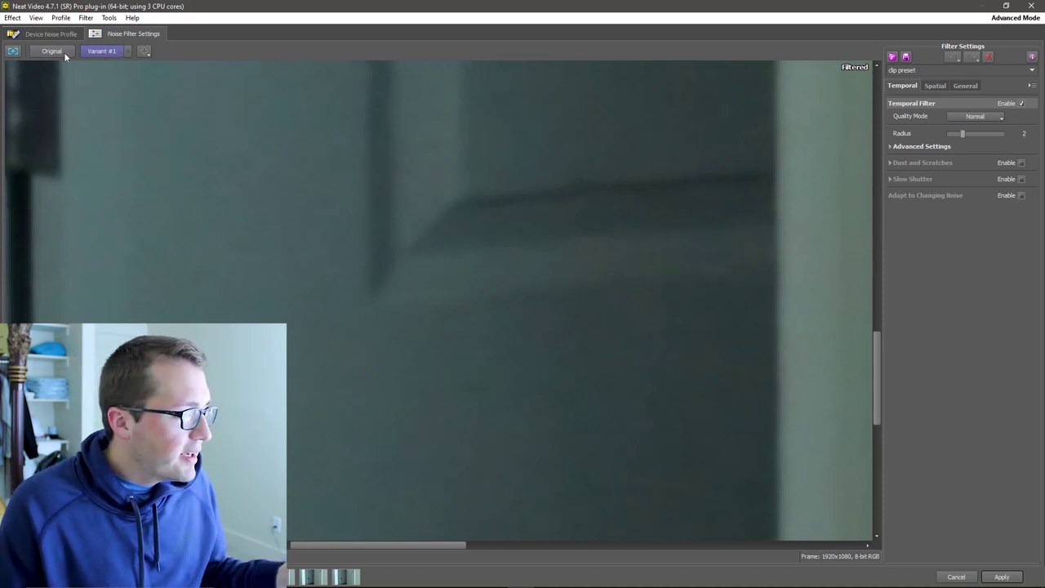
click(64, 52)
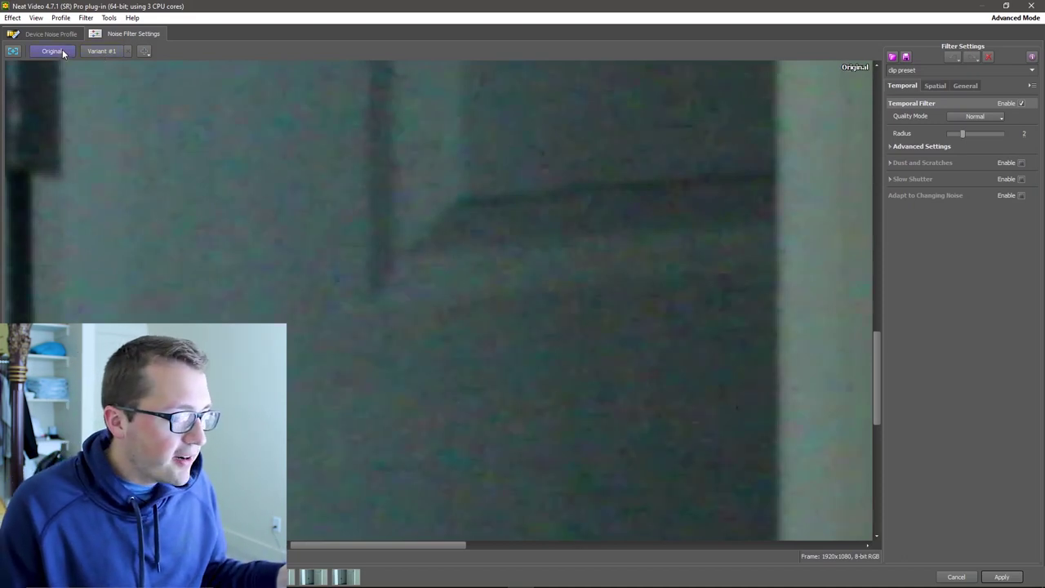
click(118, 52)
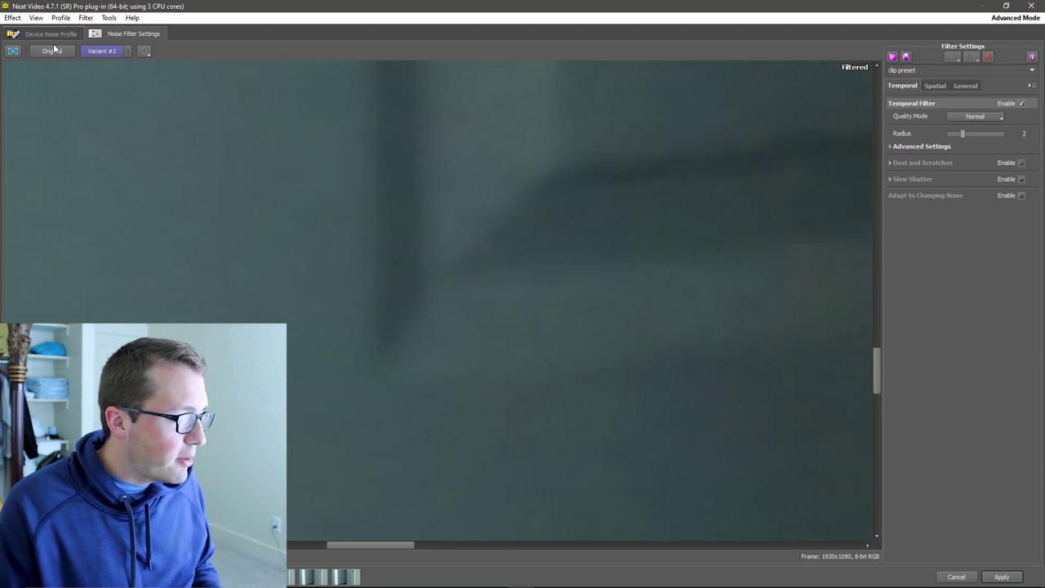
click(52, 52)
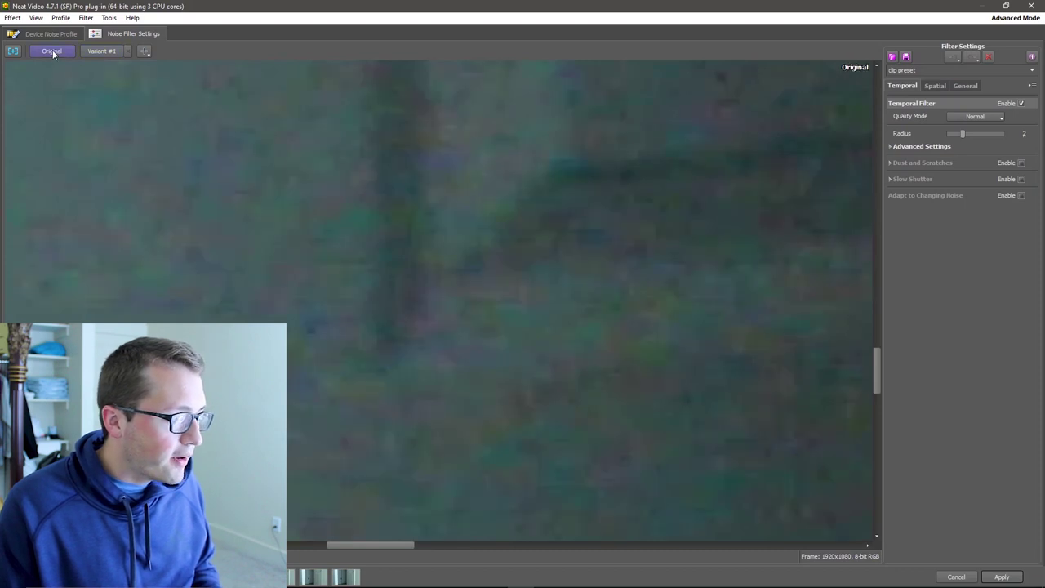
click(108, 52)
scroll(290, 274, down, 5)
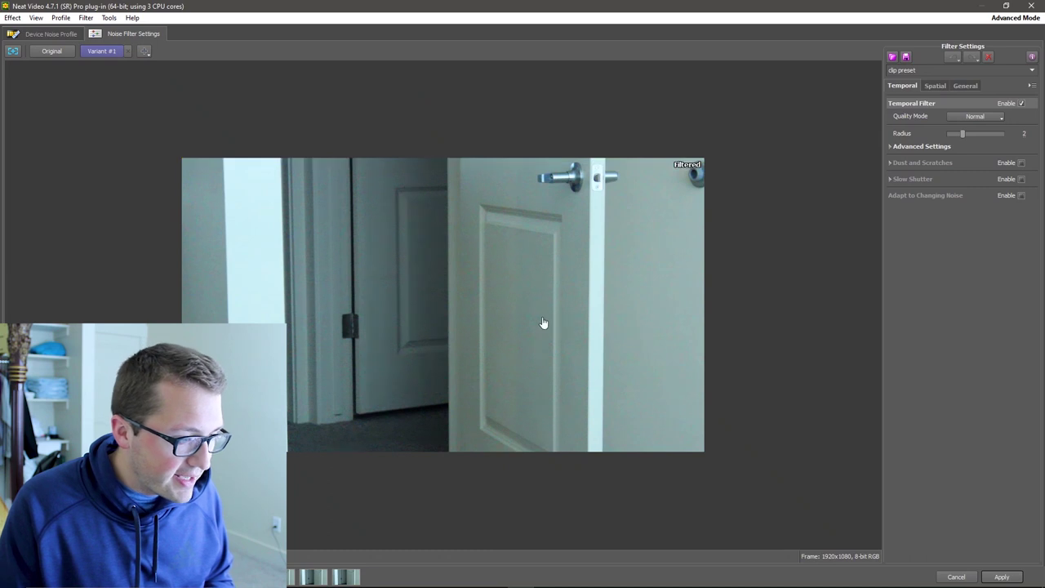
scroll(520, 329, up, 2)
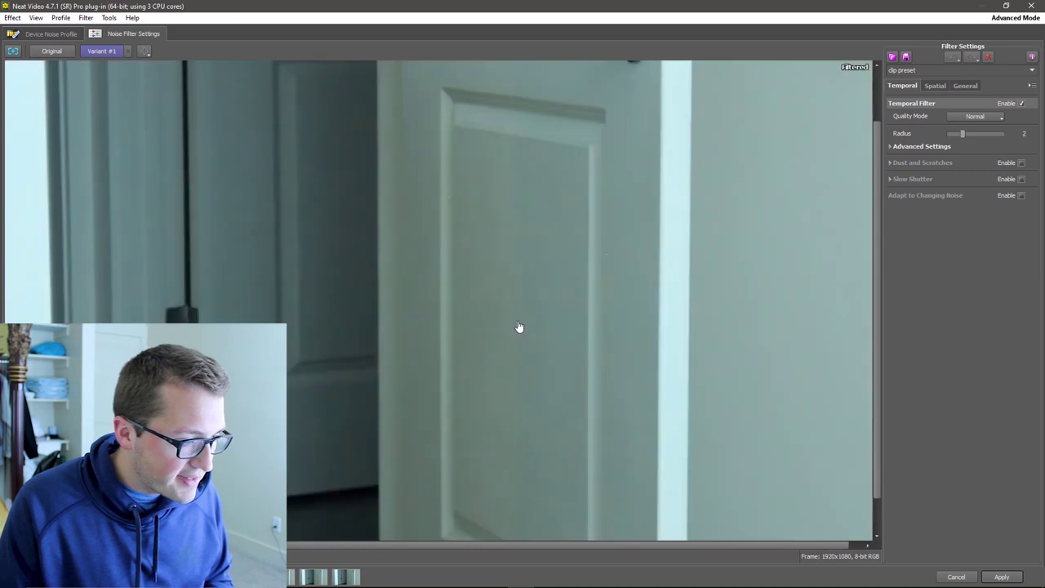
click(59, 49)
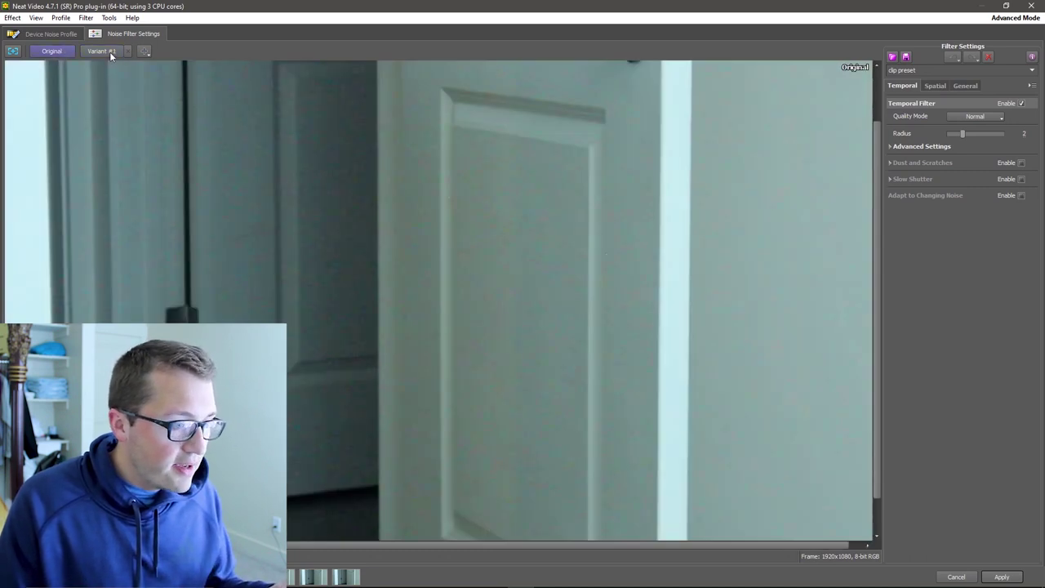
click(109, 51)
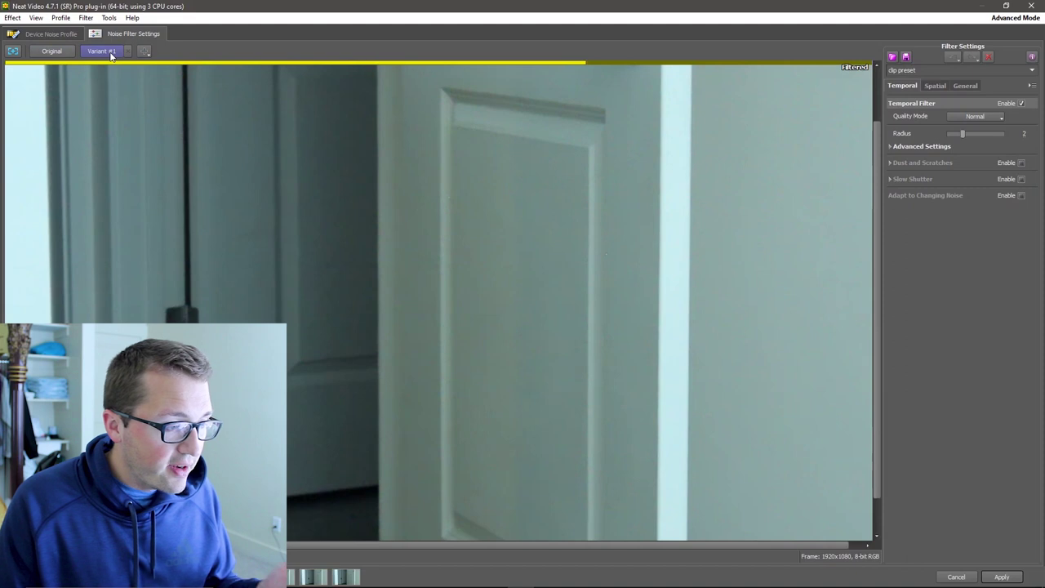
click(52, 51)
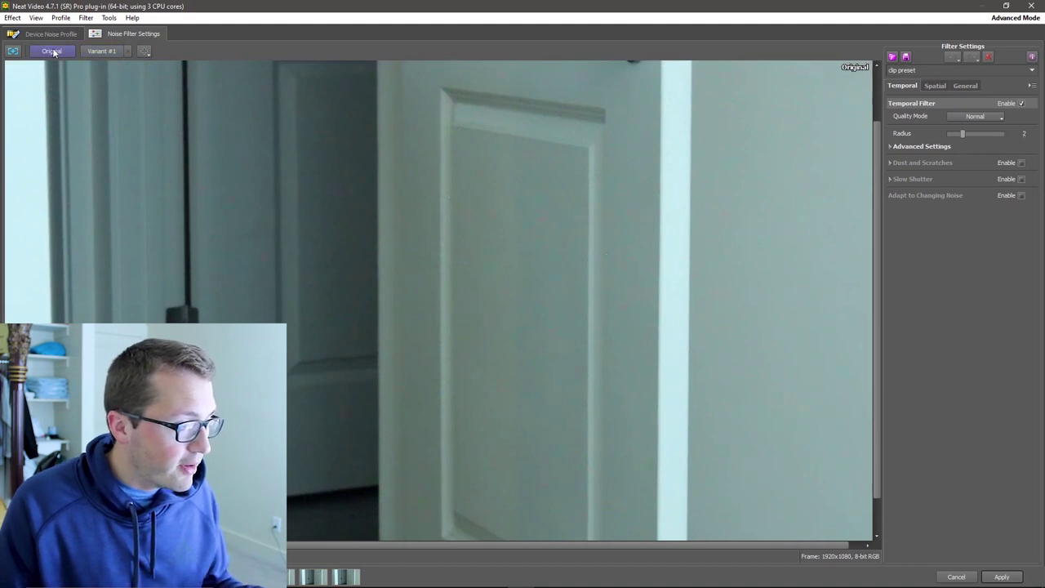
click(108, 49)
scroll(123, 87, up, 5)
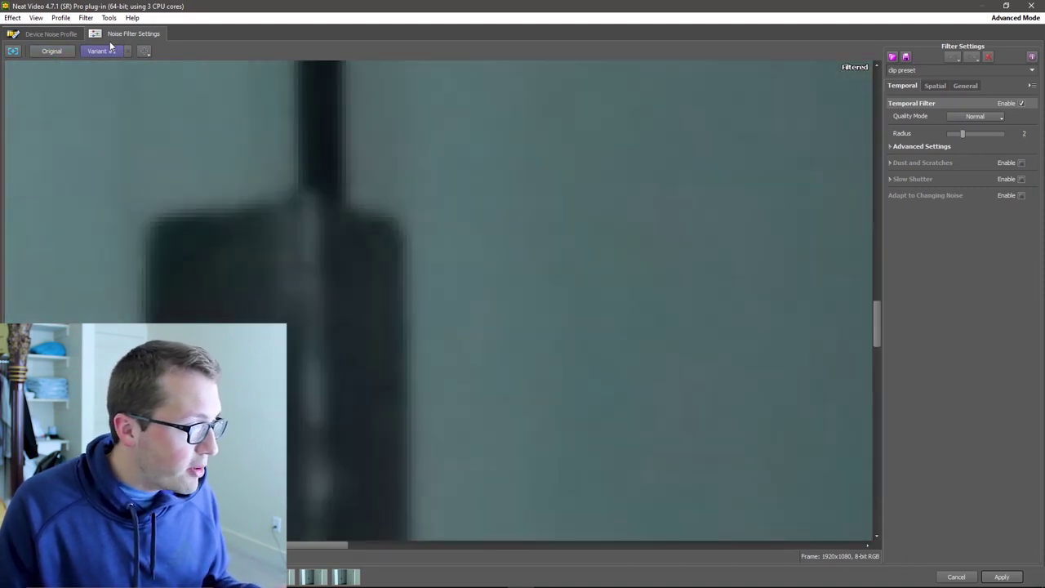
click(64, 49)
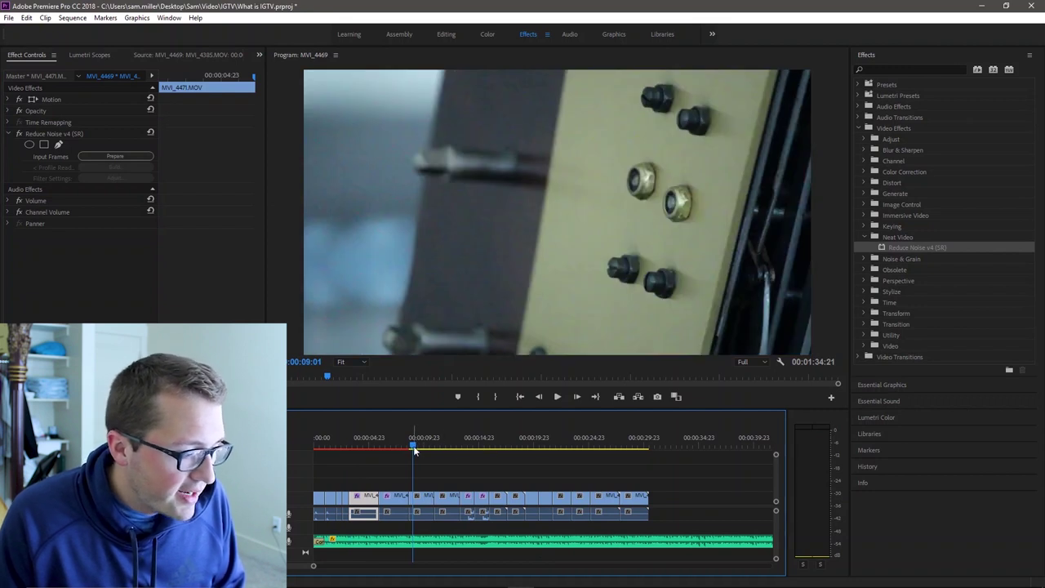
Step: Move the playhead onto the harp footage at 00:09:12
drag(414, 450, 418, 449)
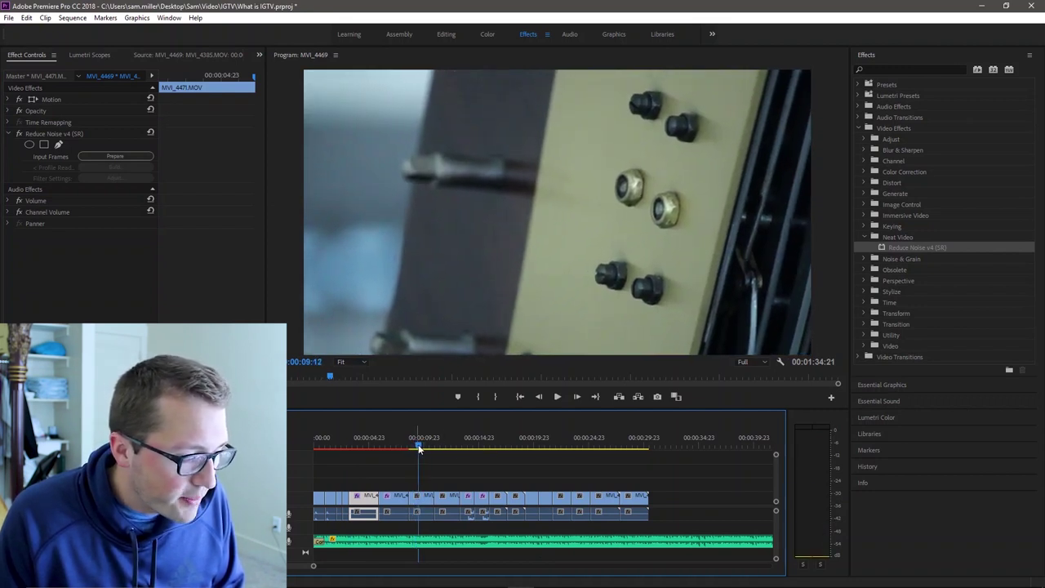
Step: Add Reduce Noise v4 (SR) to harp clip MVI_4474, prepare its frames, and open Neat Video
click(430, 505)
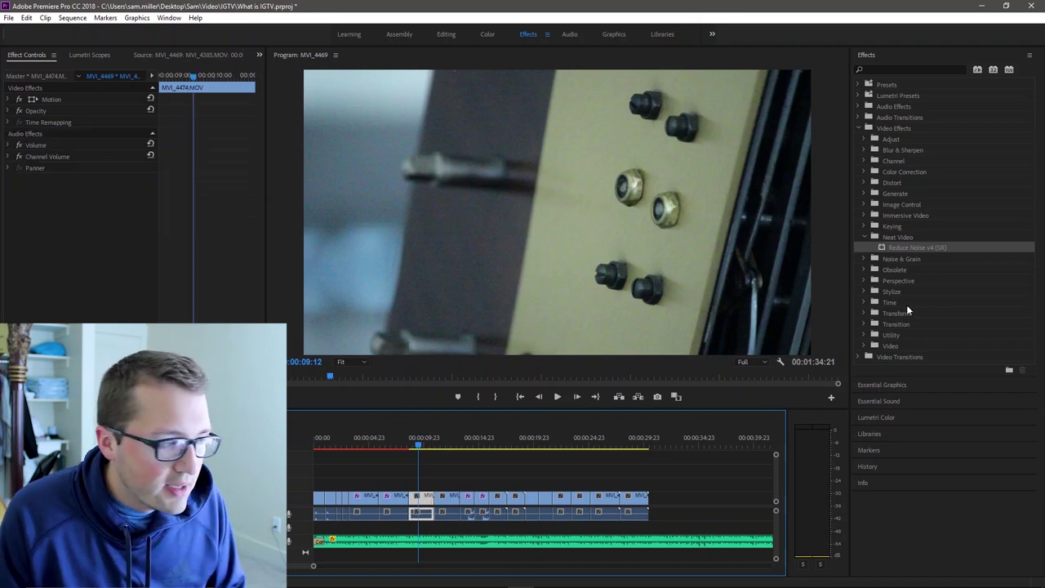
drag(903, 249, 425, 502)
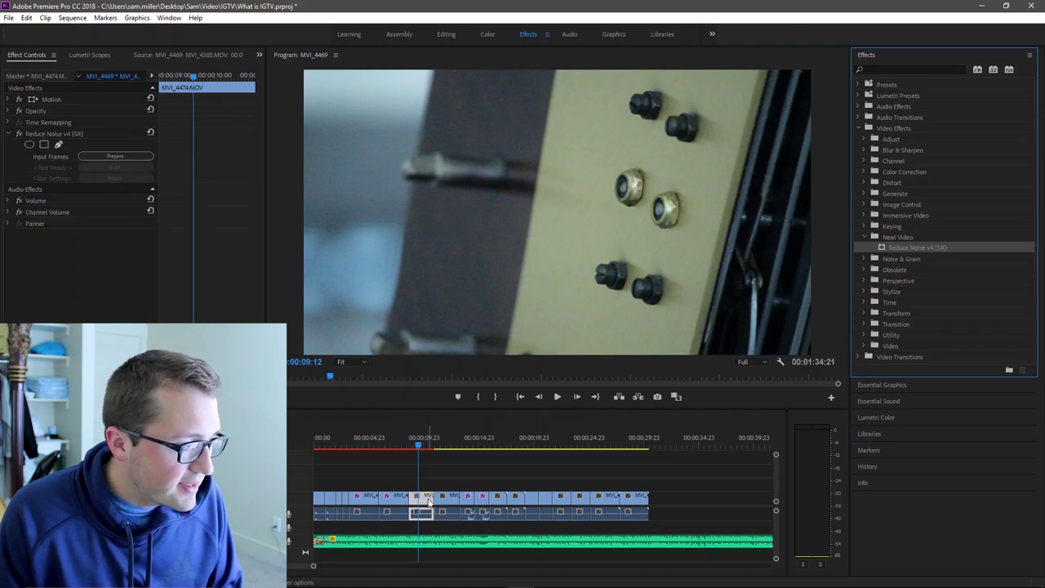
click(99, 156)
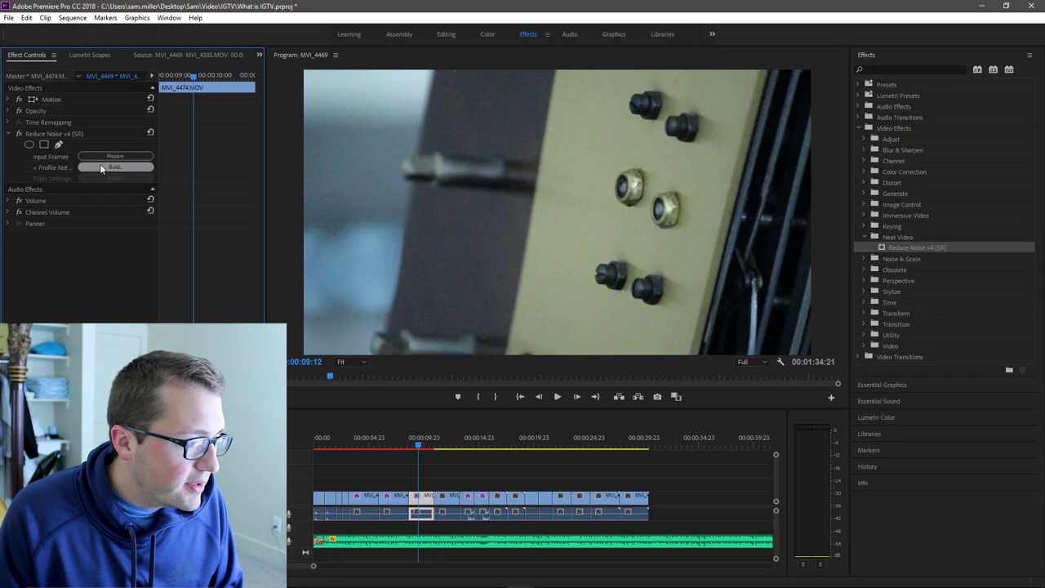
click(102, 167)
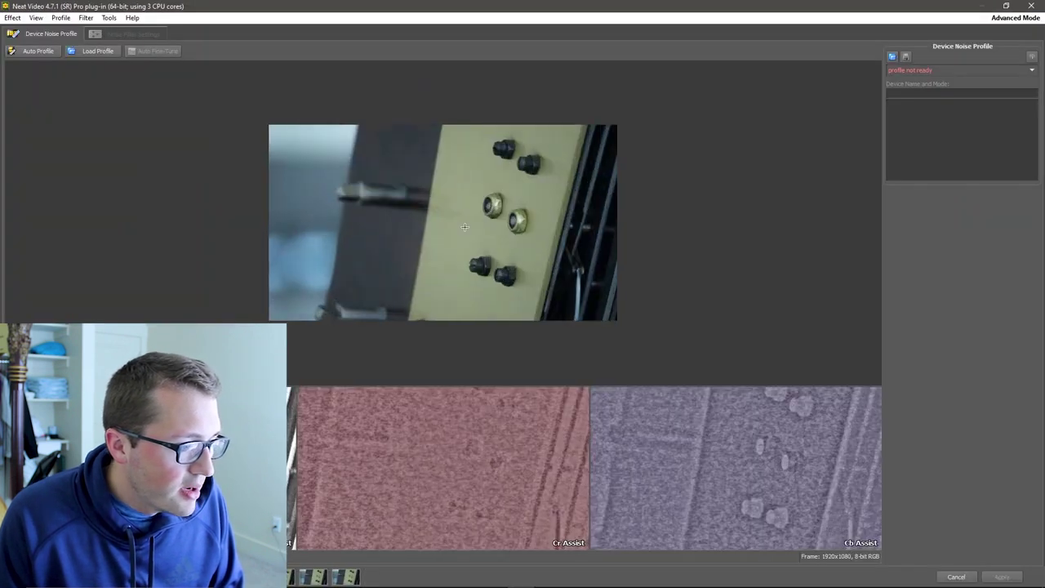
Step: Sample a flat featureless area of the harp frame and auto-build its noise profile (level 5.1)
scroll(464, 227, up, 4)
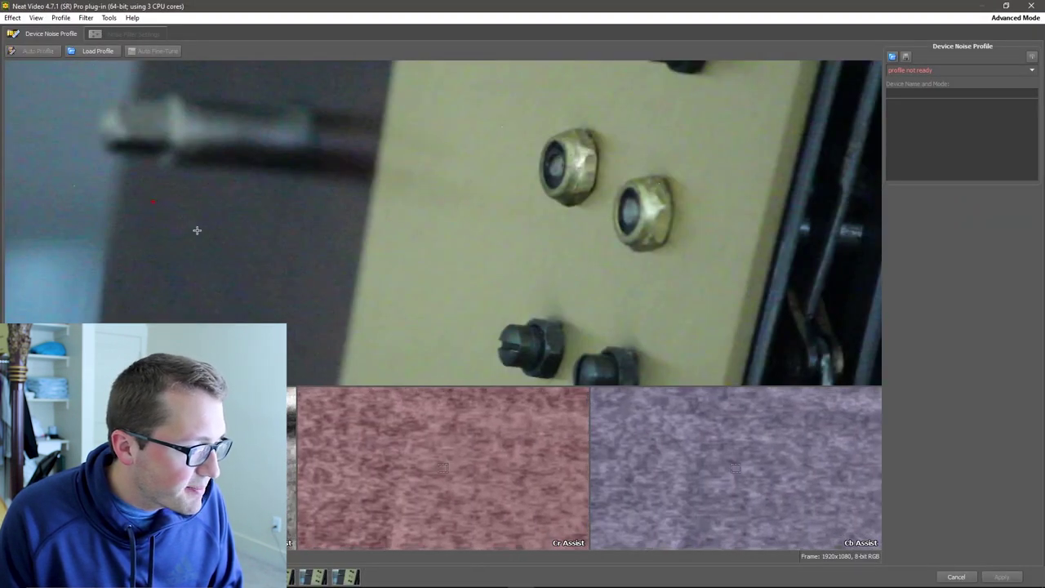
drag(150, 199, 307, 330)
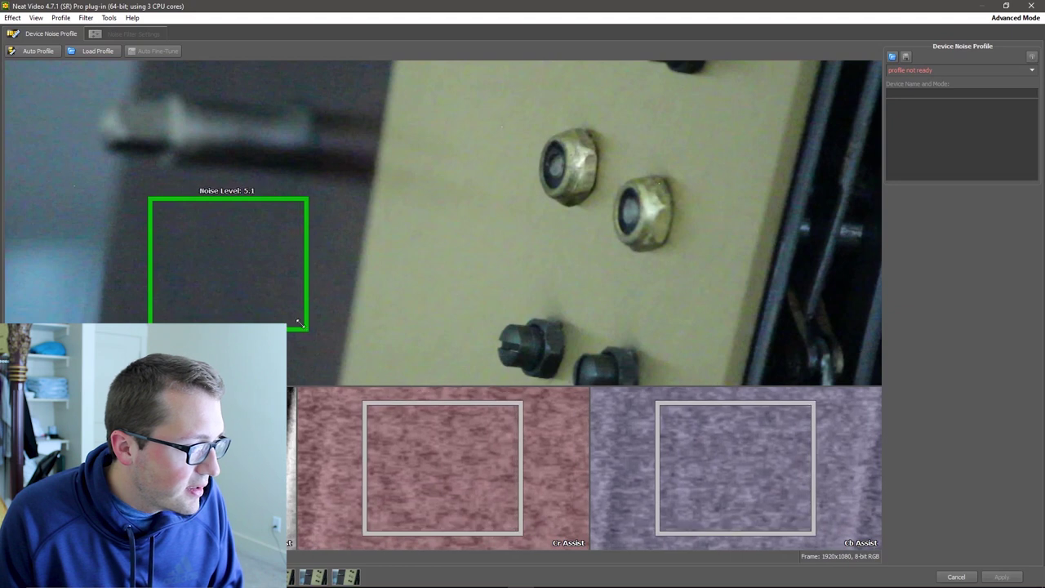
click(37, 50)
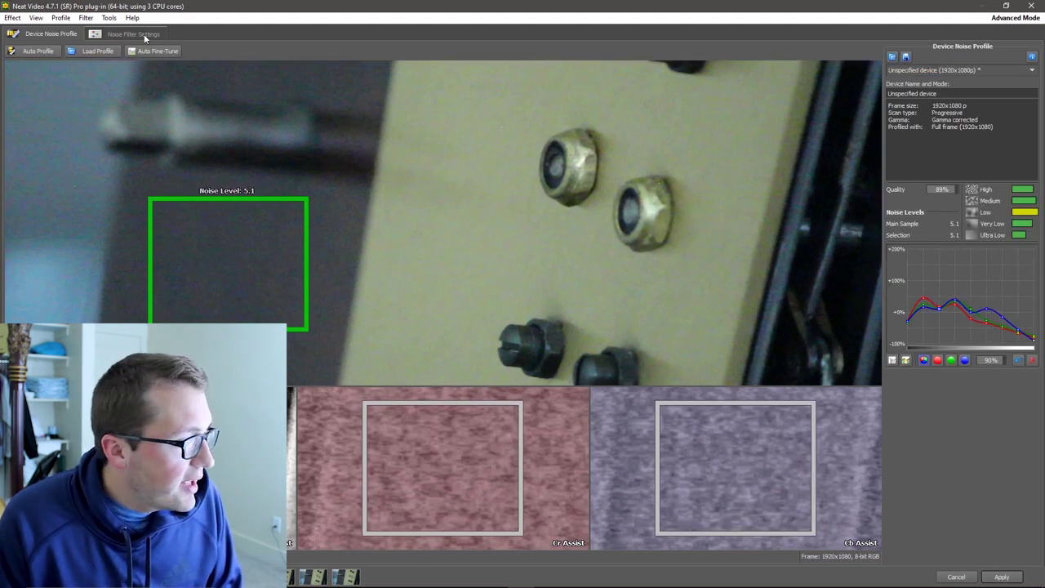
Step: In Noise Filter Settings, compare the Original preview against the filtered Variant #1
click(144, 34)
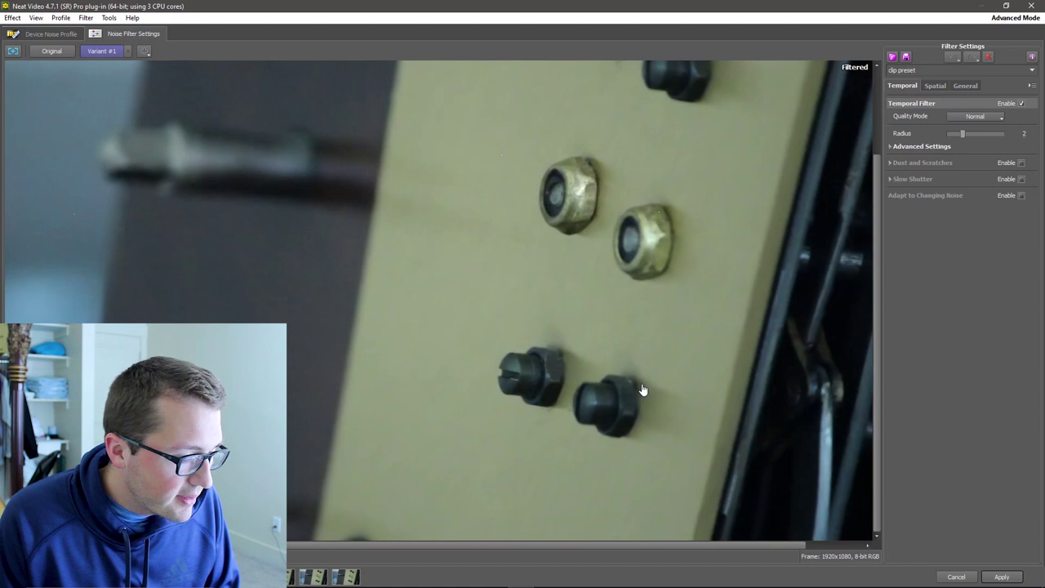
scroll(620, 400, up, 4)
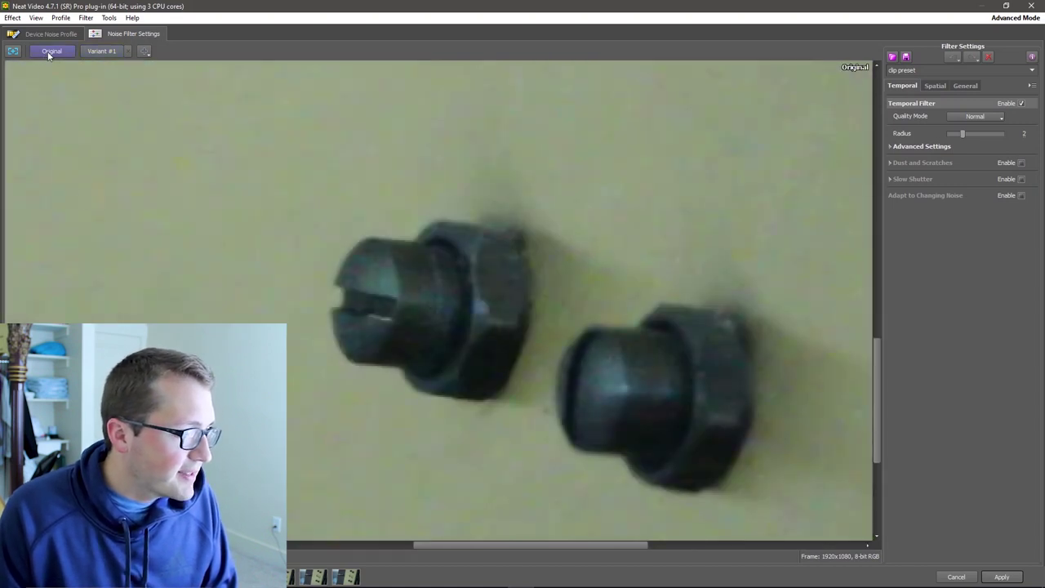
click(111, 54)
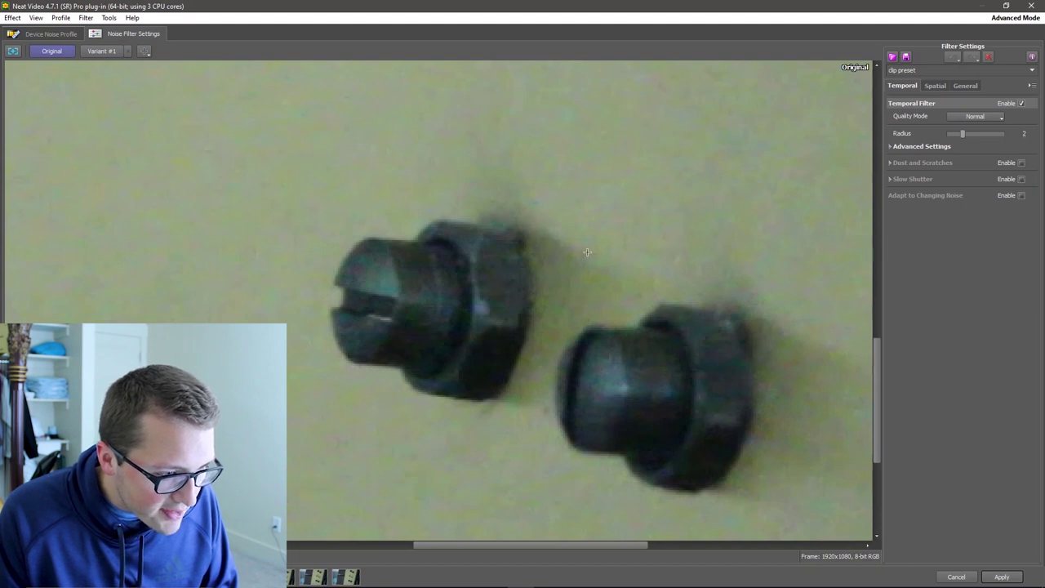
click(101, 51)
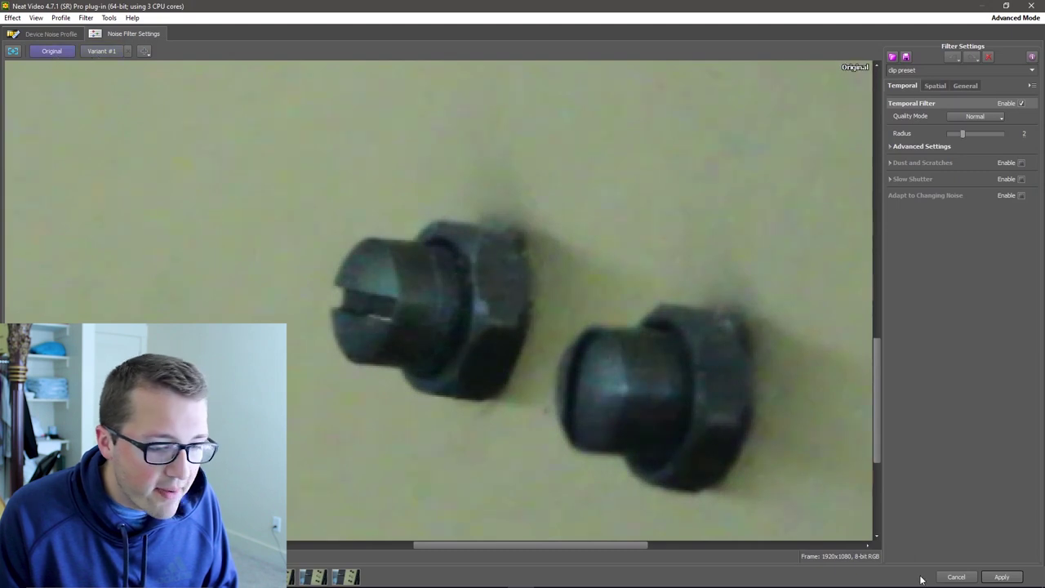
Step: Apply the harp clip's noise filter and scrub along the sequence to the next clip
click(1001, 576)
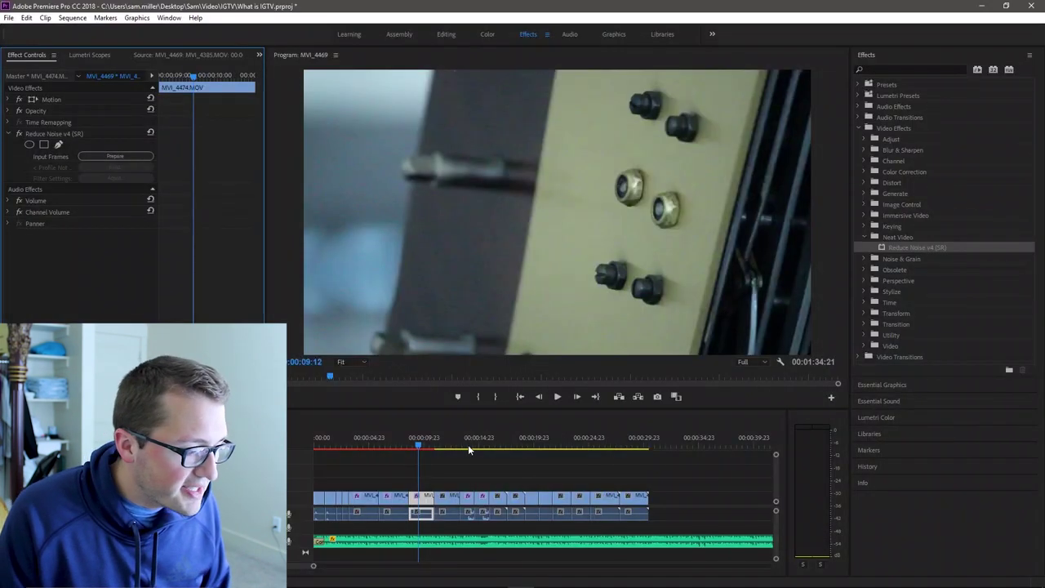
drag(468, 444, 485, 444)
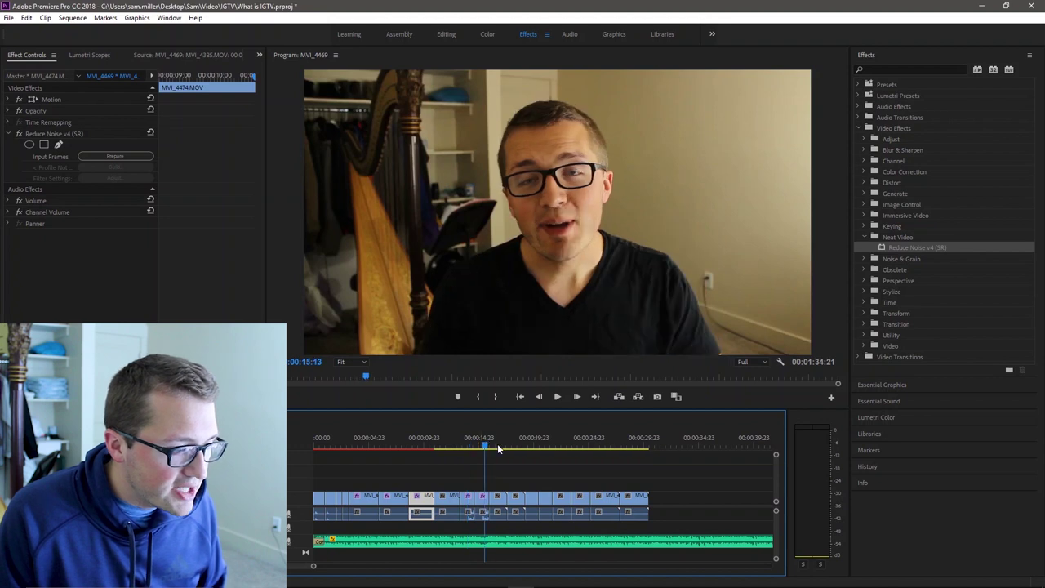
click(504, 443)
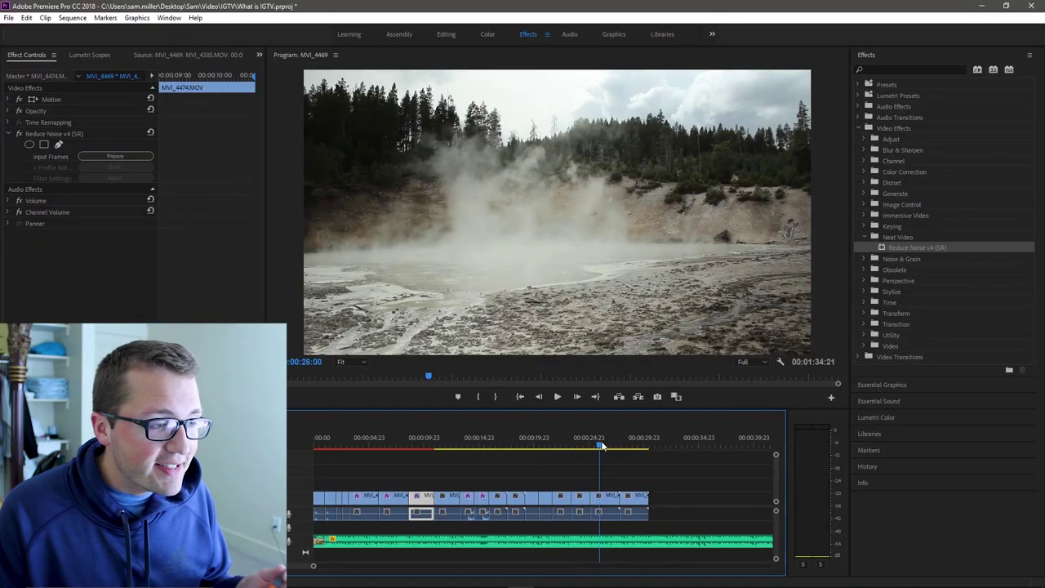
Step: Add Reduce Noise v4 (SR) to the dark backpack clip, prepare its frames, and open Neat Video
click(614, 507)
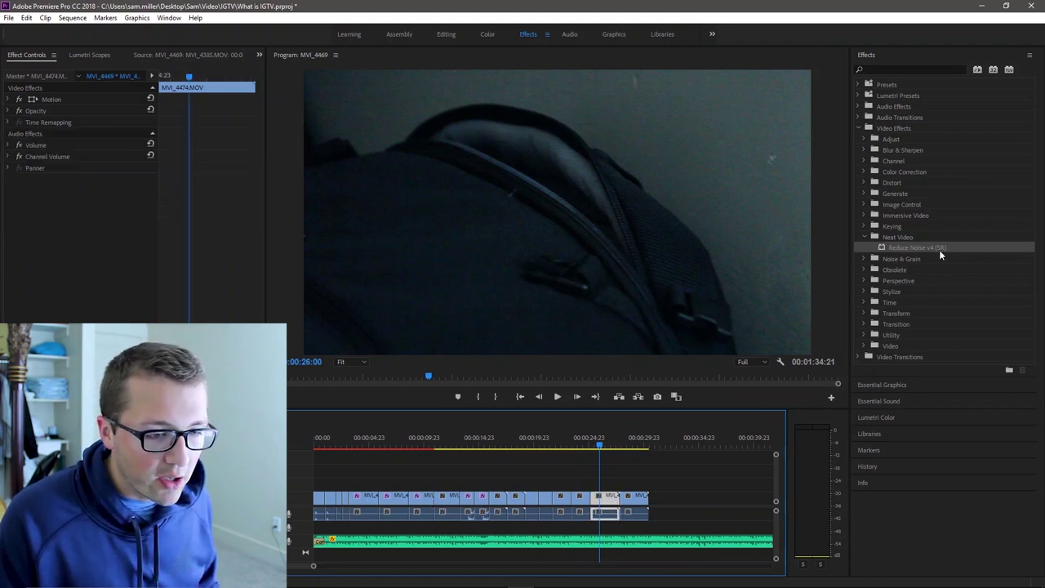
drag(940, 254, 603, 501)
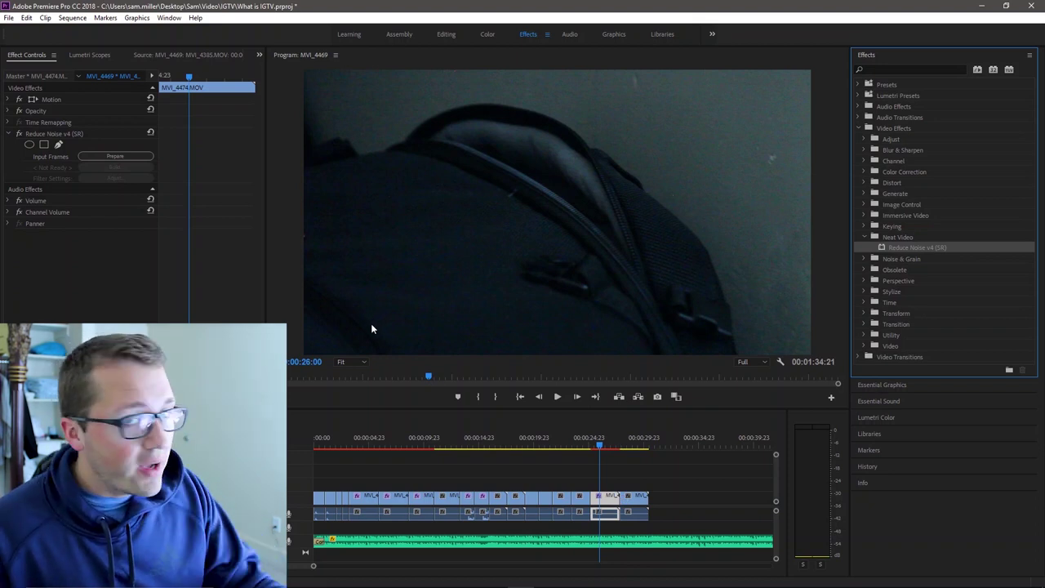
click(120, 157)
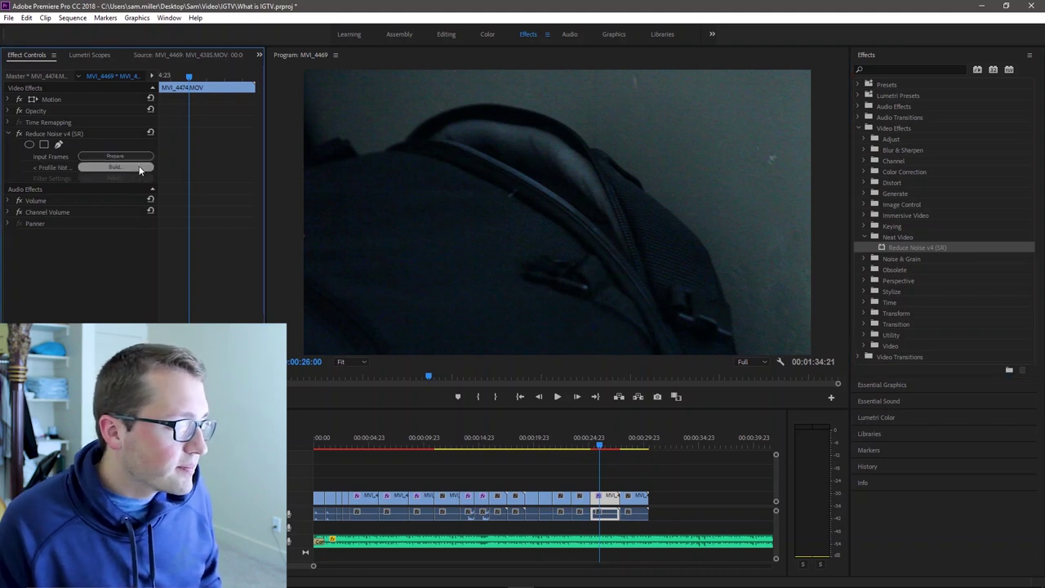
click(139, 167)
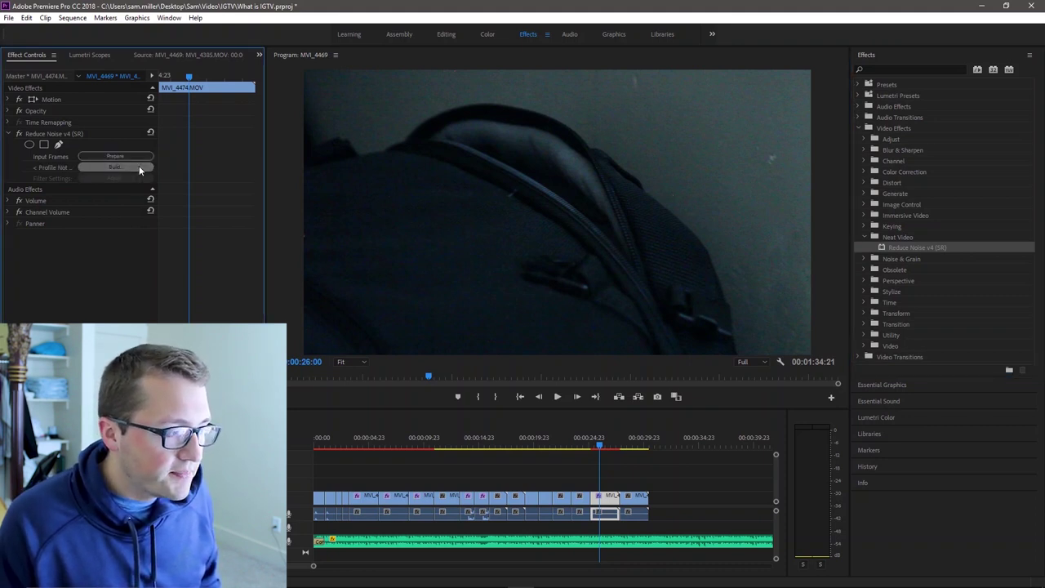
Step: Sample a plain wall patch and auto-profile the backpack clip's noise (level 5.5)
scroll(507, 185, up, 2)
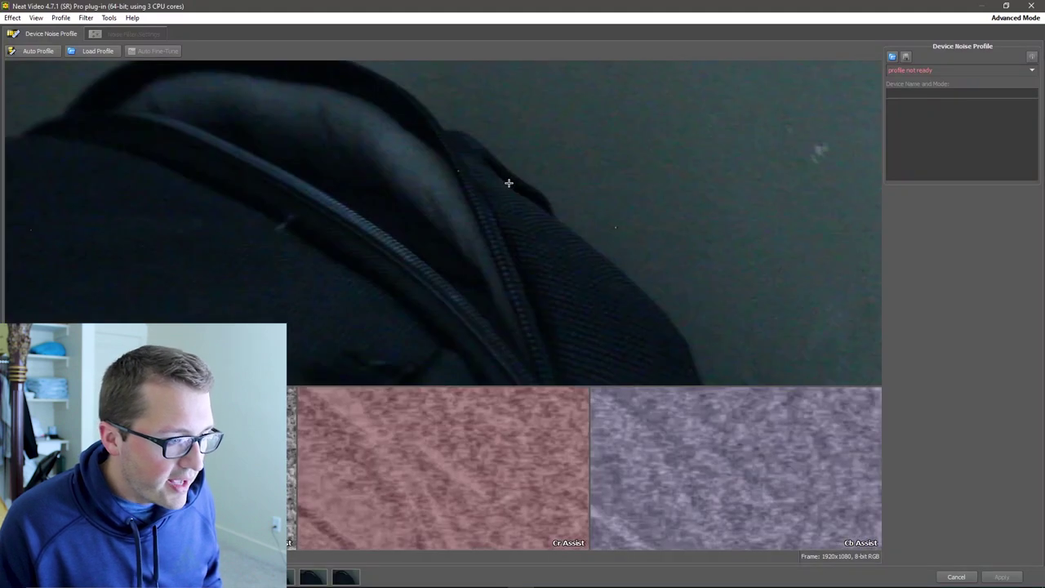
scroll(618, 100, down, 1)
scroll(608, 112, up, 1)
drag(558, 90, 690, 221)
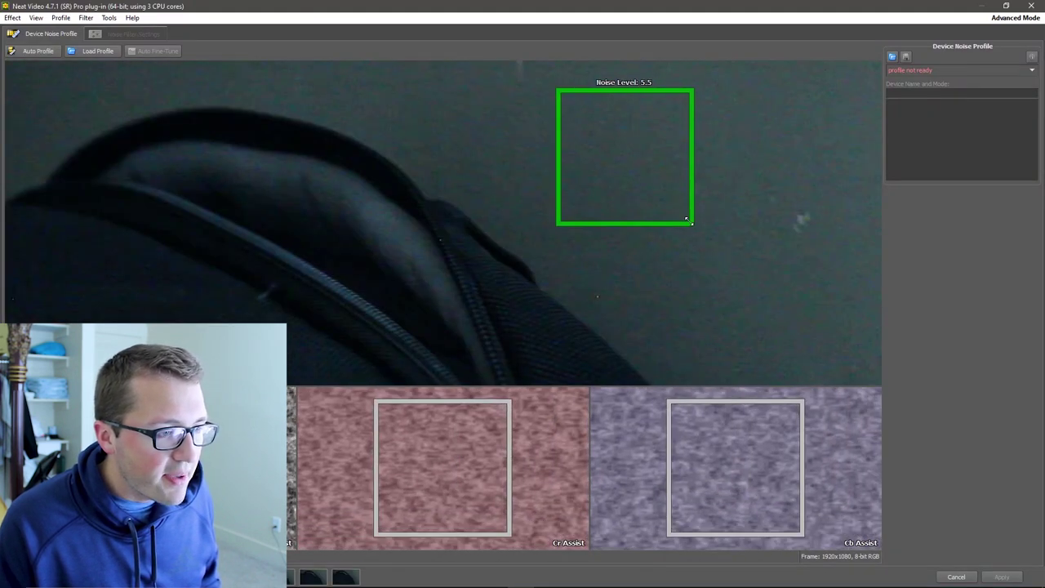
click(50, 51)
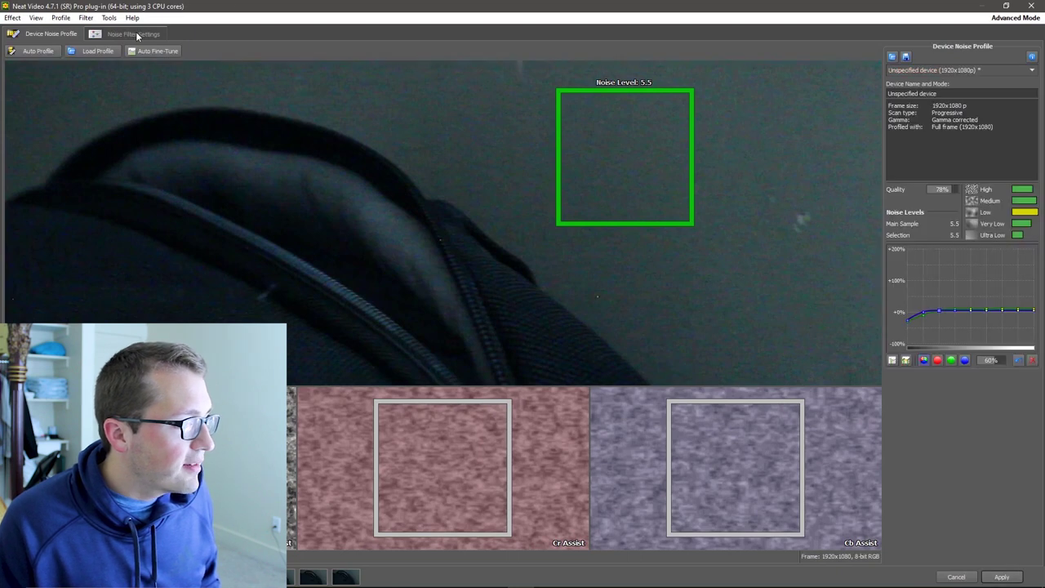
Step: Compare Original and Variant #1 in Noise Filter Settings, then apply the filter to the backpack clip
click(134, 34)
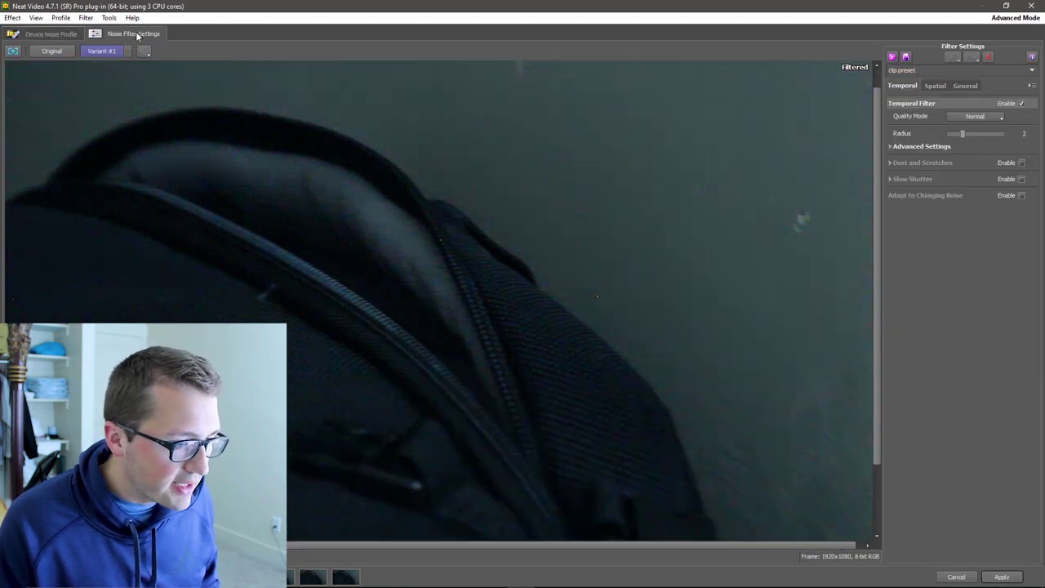
scroll(367, 263, down, 2)
scroll(343, 294, up, 3)
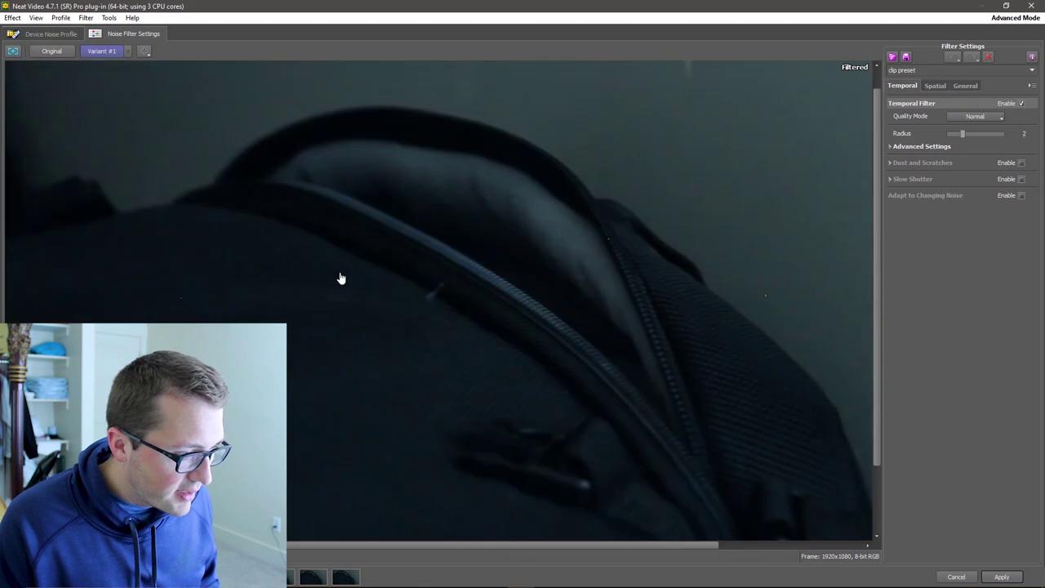
scroll(746, 261, down, 1)
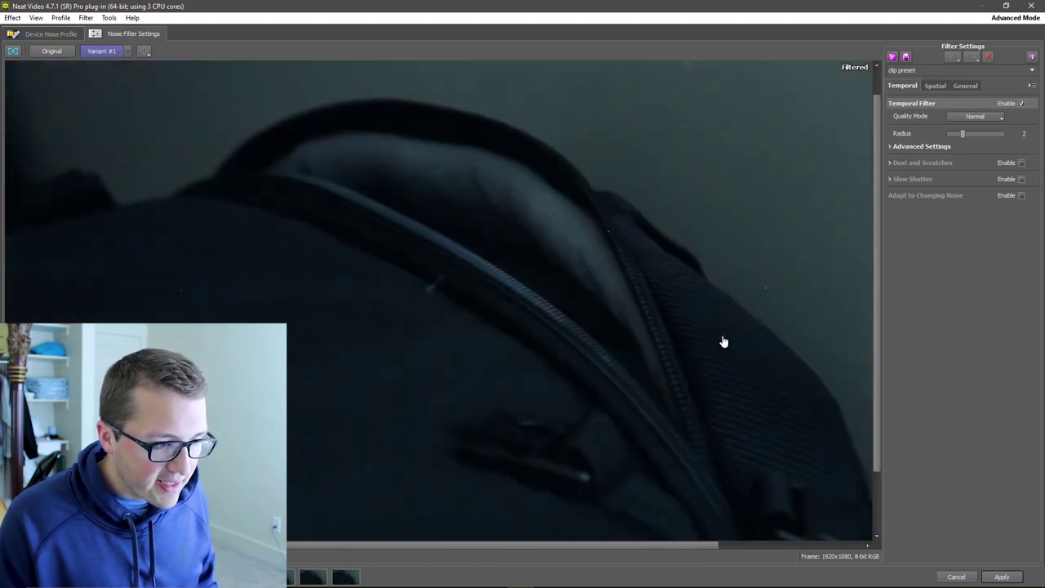
scroll(710, 360, up, 1)
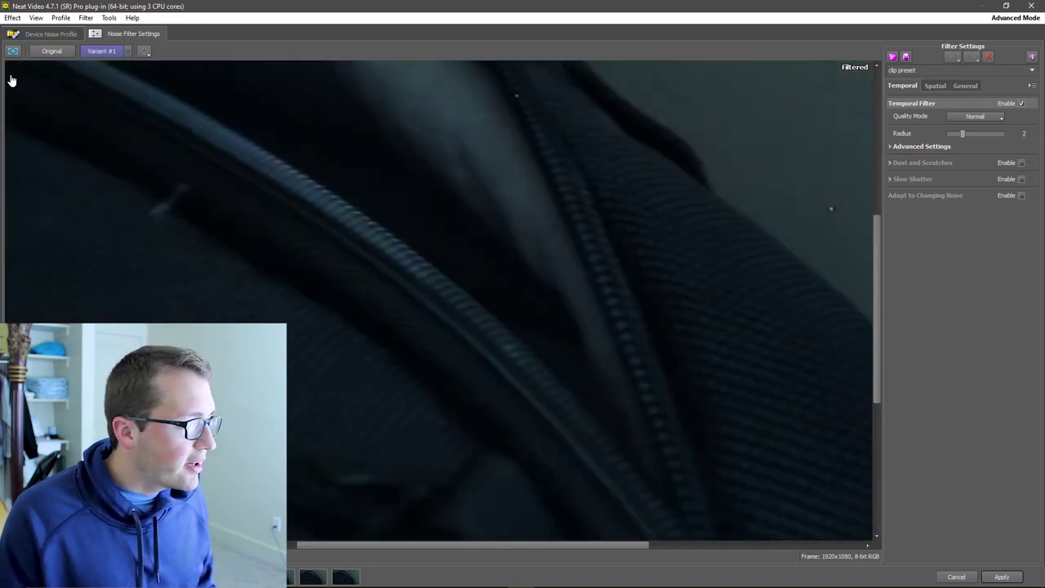
click(49, 52)
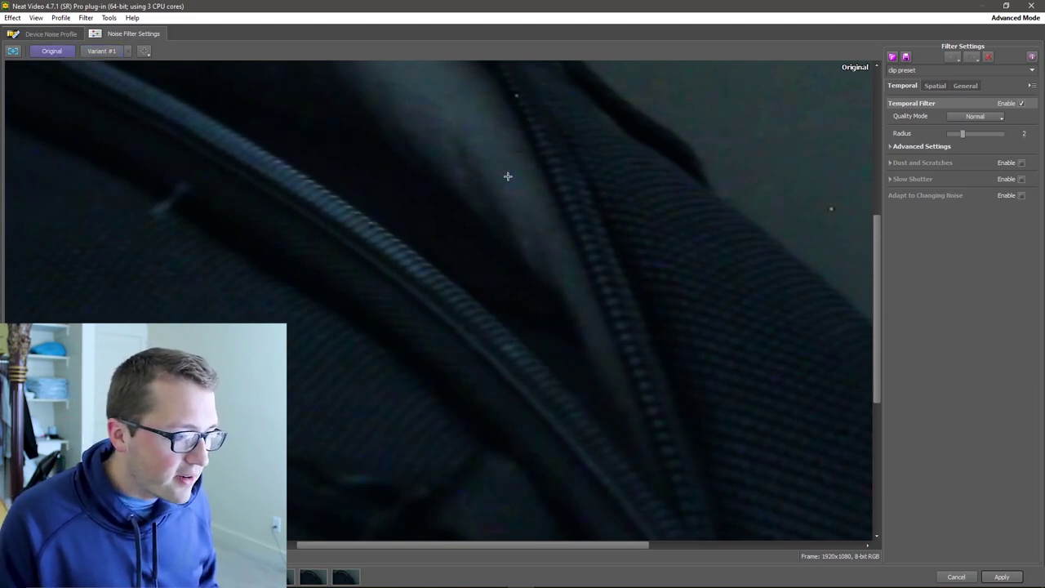
click(109, 52)
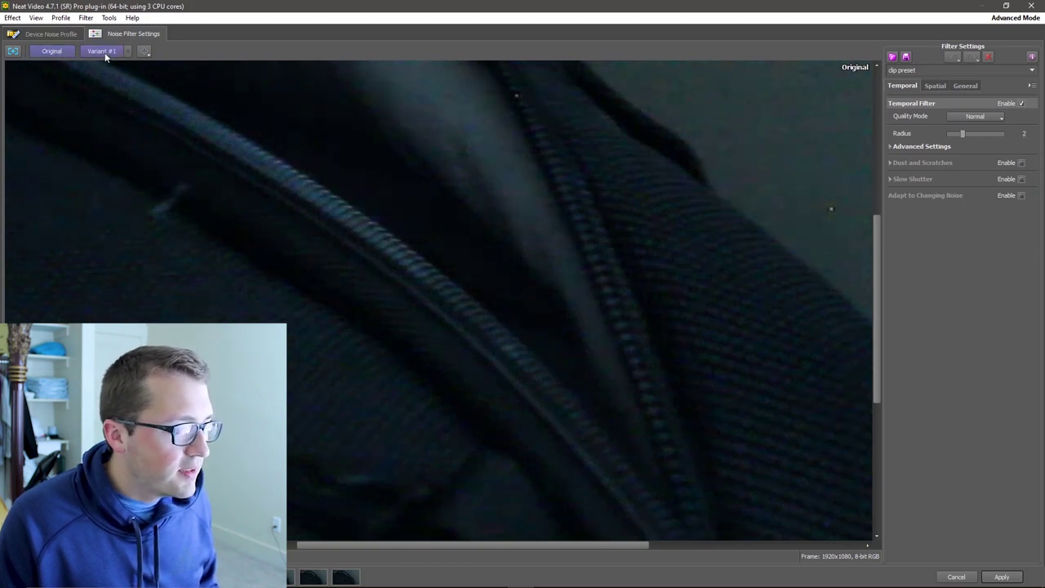
click(105, 52)
scroll(537, 122, up, 4)
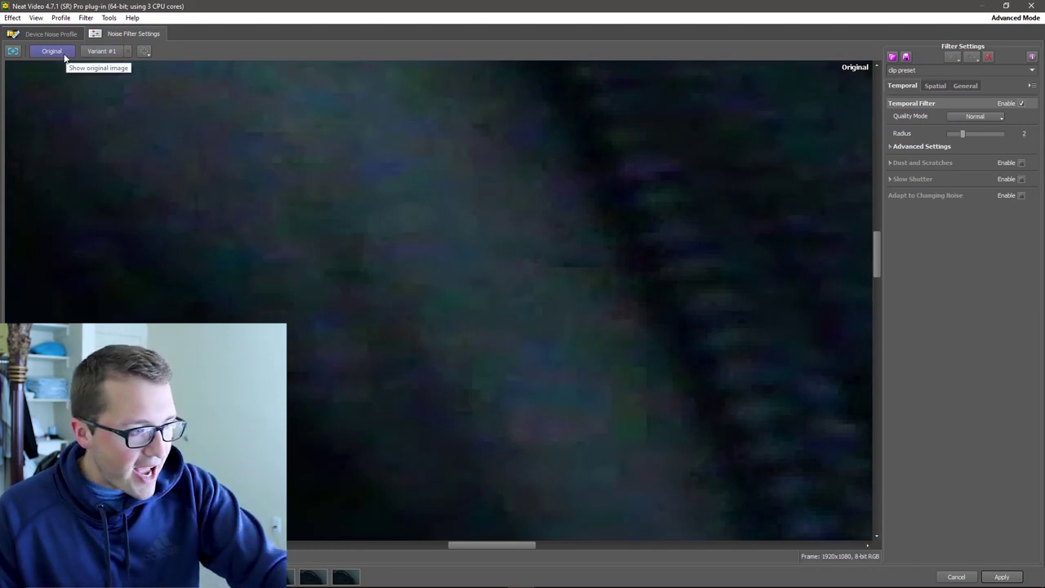
click(101, 52)
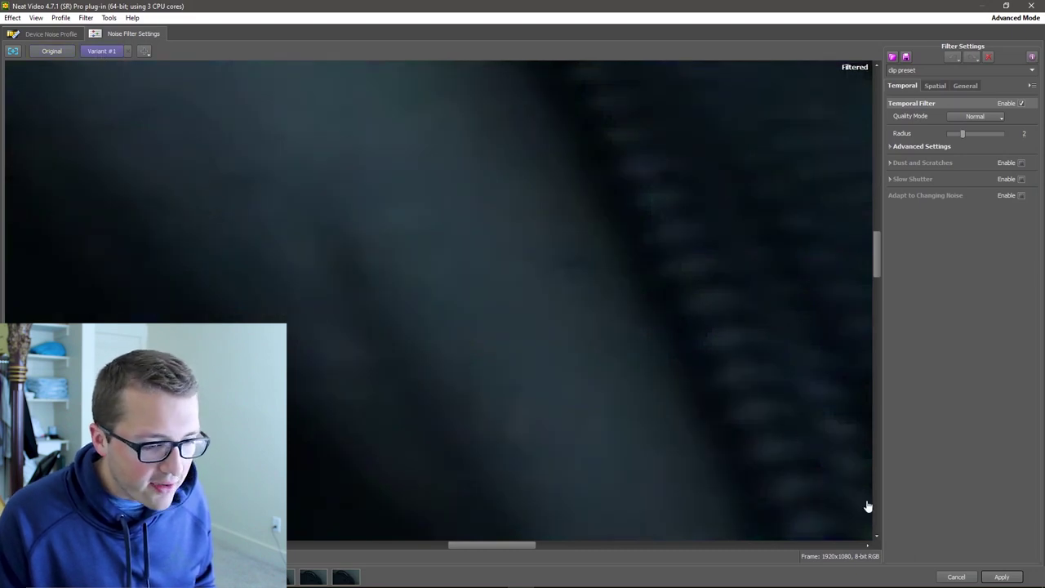
click(1002, 577)
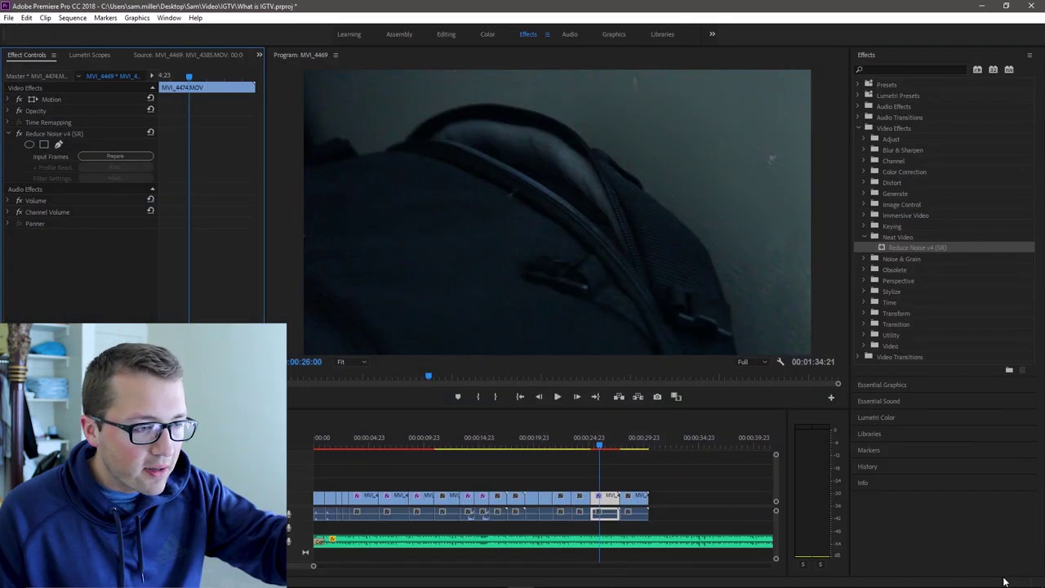